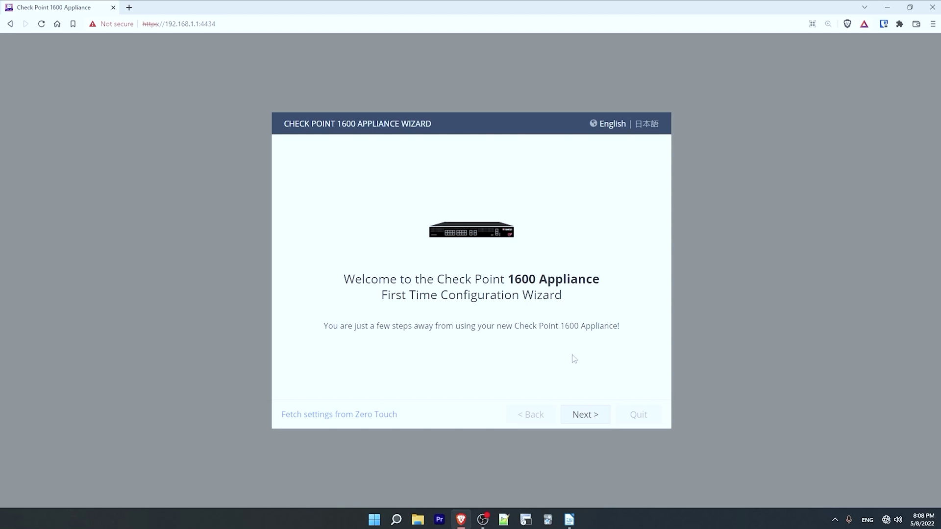
Leave the welcome page and begin the wizard's authentication step.
{"action": "left_click", "coordinate": [261, 20]}
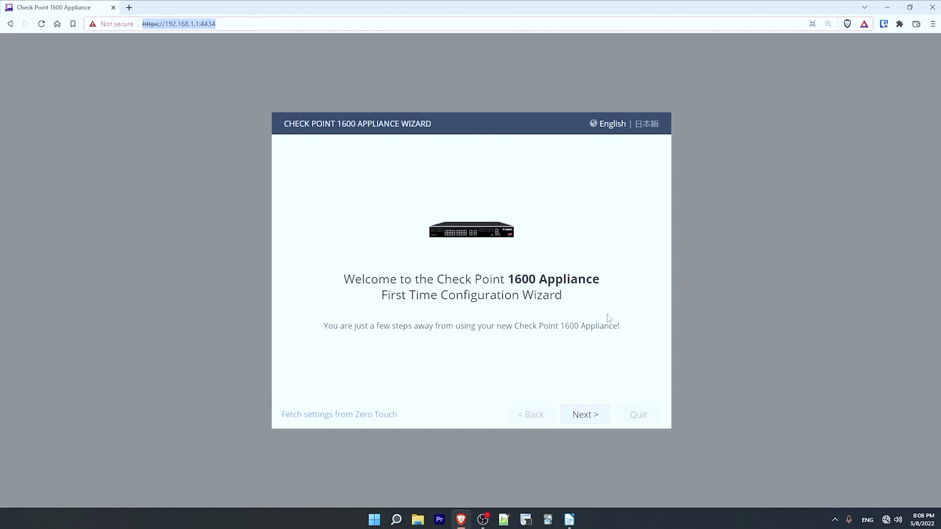
{"action": "left_click", "coordinate": [608, 368]}
{"action": "left_click", "coordinate": [584, 418]}
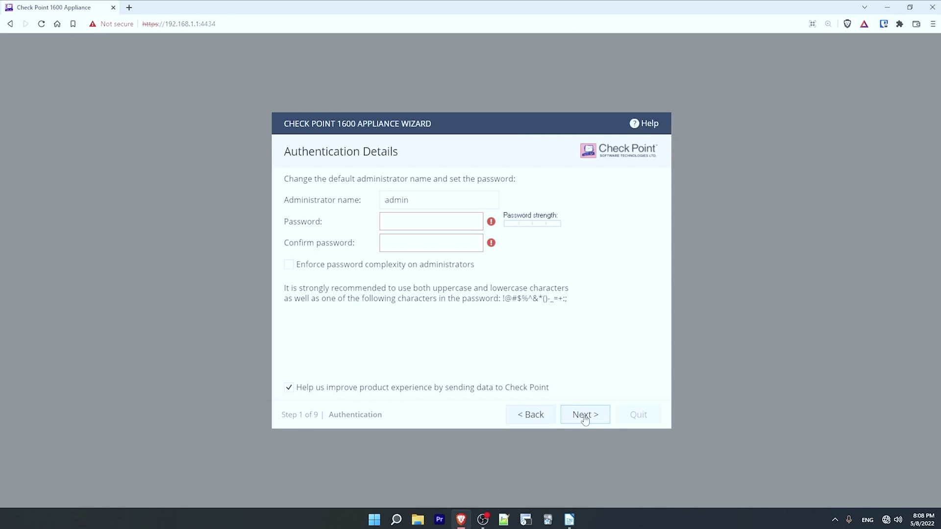
Enter and confirm a strong administrator password, then submit the credentials.
{"action": "left_click", "coordinate": [461, 221]}
{"action": "type", "text": "*********"}
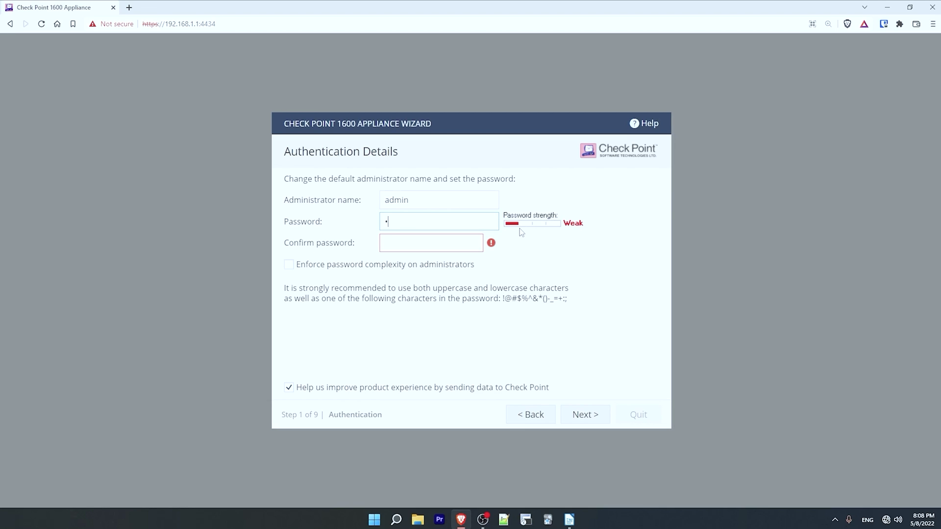
{"action": "type", "text": "***"}
{"action": "key", "text": "Tab"}
{"action": "type", "text": "***********"}
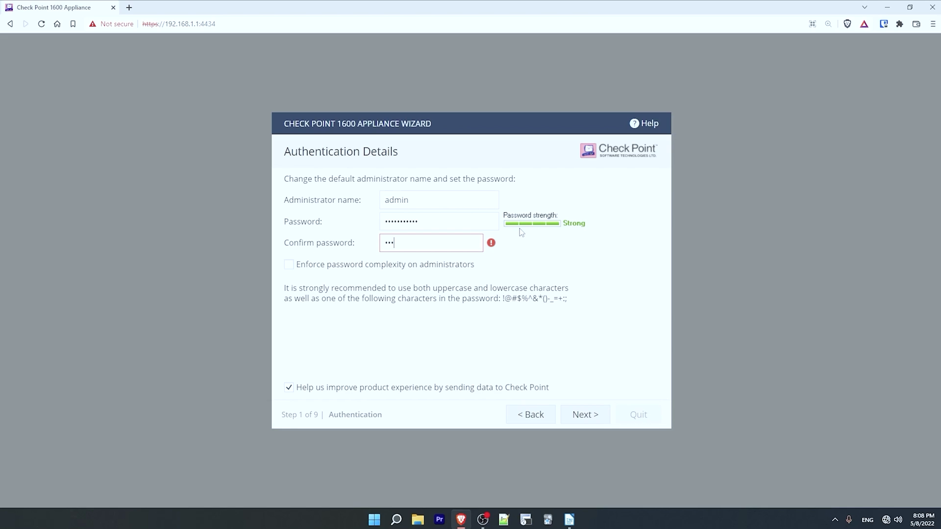
{"action": "left_click", "coordinate": [531, 257]}
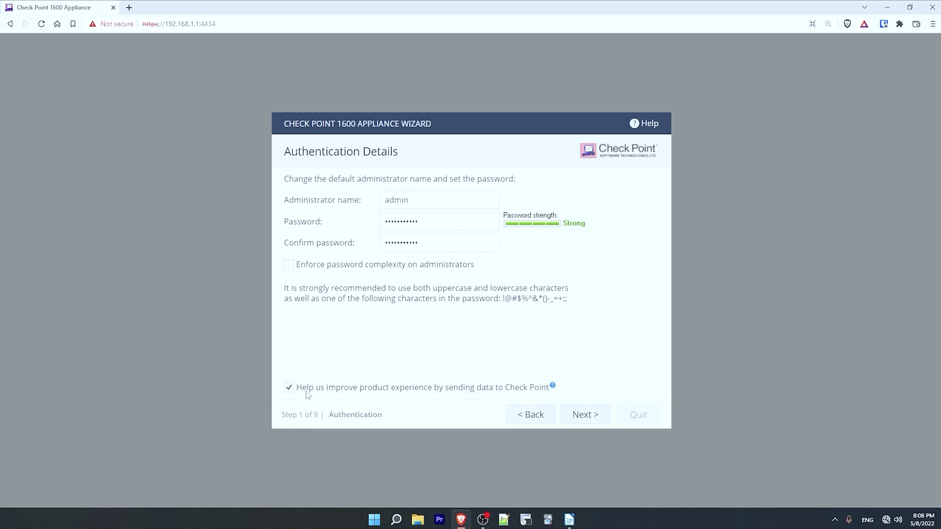
{"action": "left_click", "coordinate": [583, 416]}
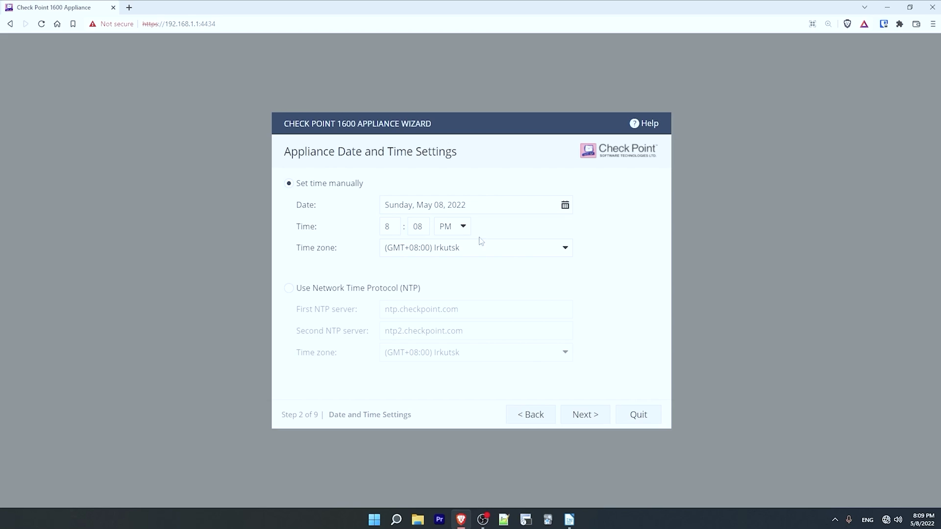
Select (GMT+09:00) Tokyo Osaka Sapporo as the appliance time zone and continue.
{"action": "left_click", "coordinate": [508, 248]}
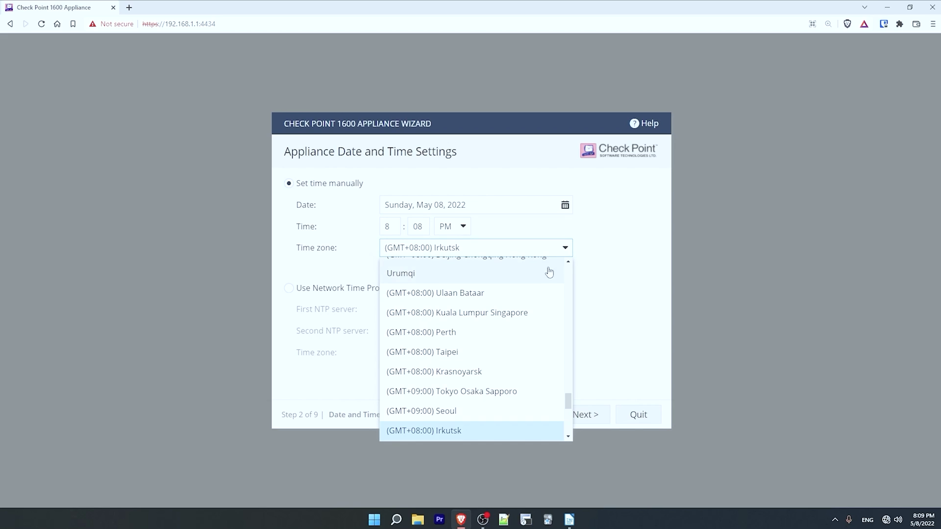
{"action": "left_click", "coordinate": [478, 396]}
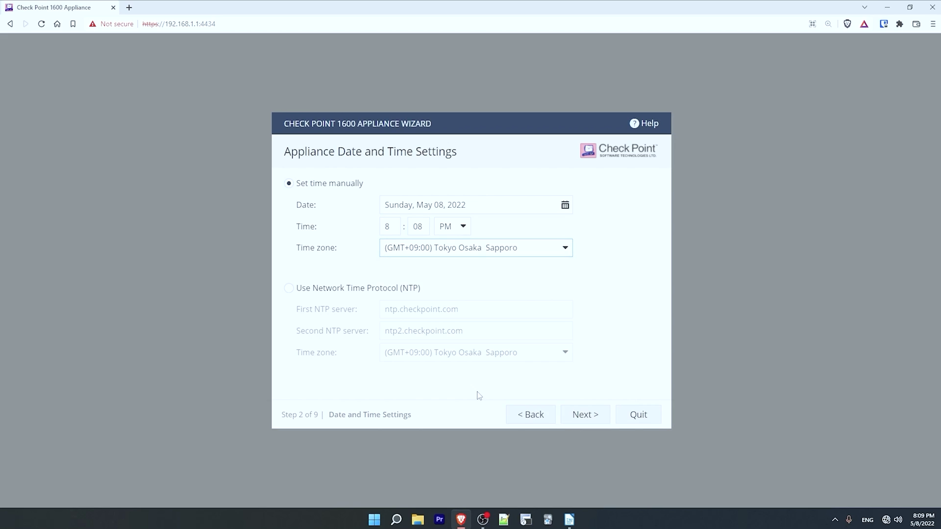
{"action": "left_click", "coordinate": [587, 417]}
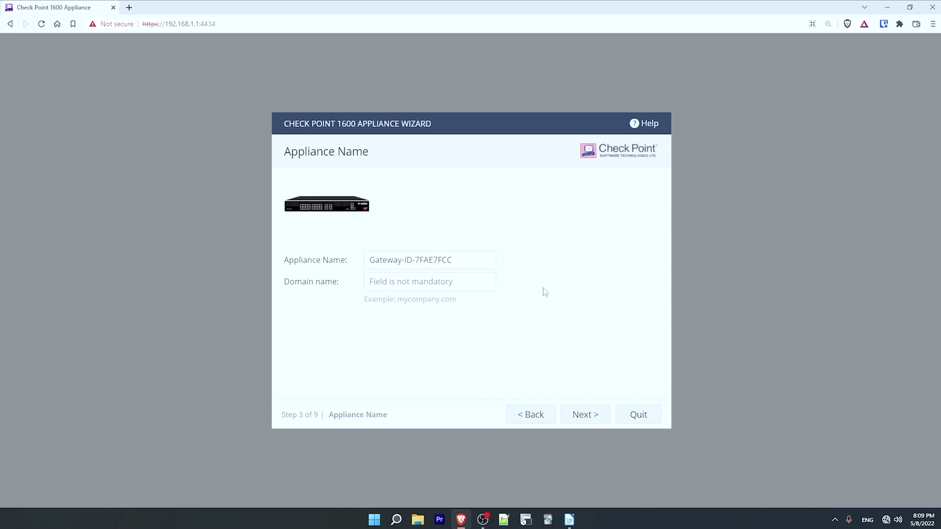
Rename the appliance to QS1, enter the lab domain name, and continue.
{"action": "left_click_drag", "start_coordinate": [479, 260], "coordinate": [207, 250]}
{"action": "type", "text": "QS1"}
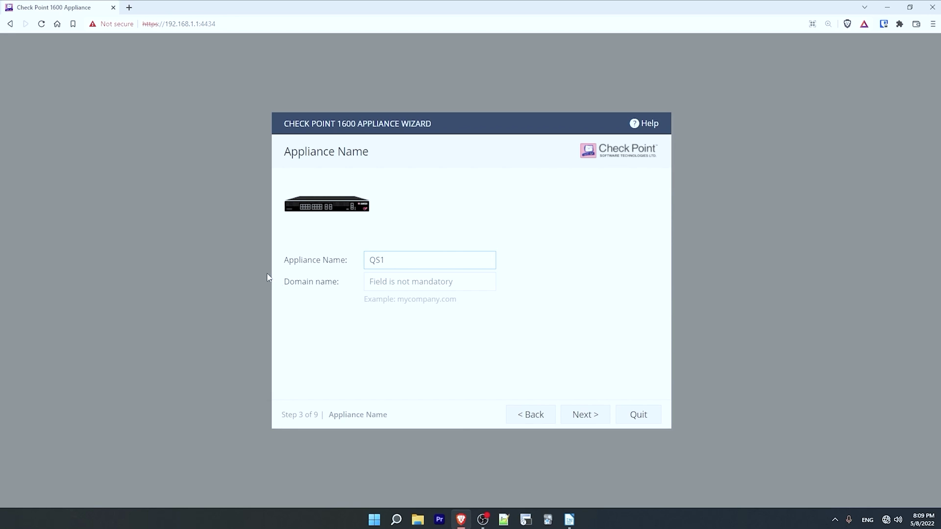
{"action": "left_click", "coordinate": [424, 283]}
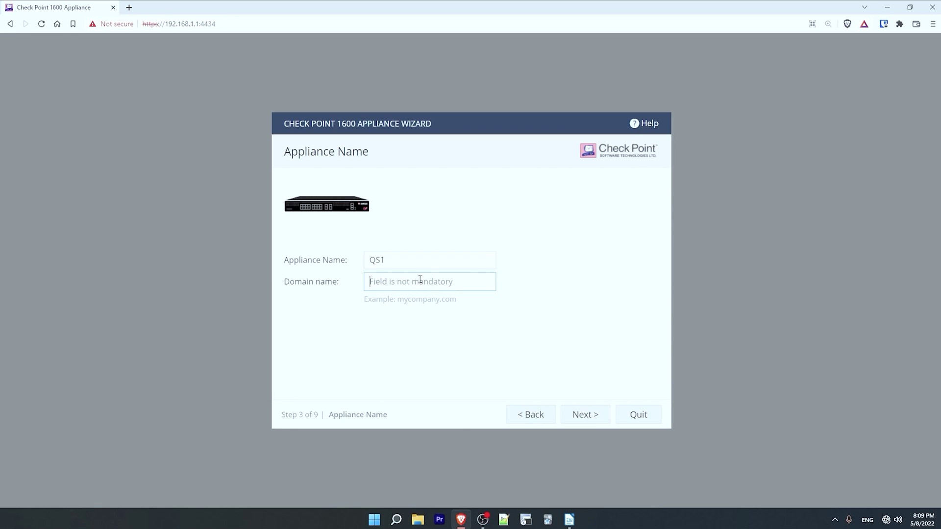
{"action": "type", "text": "jeremysitlab.com"}
{"action": "left_click", "coordinate": [592, 411]}
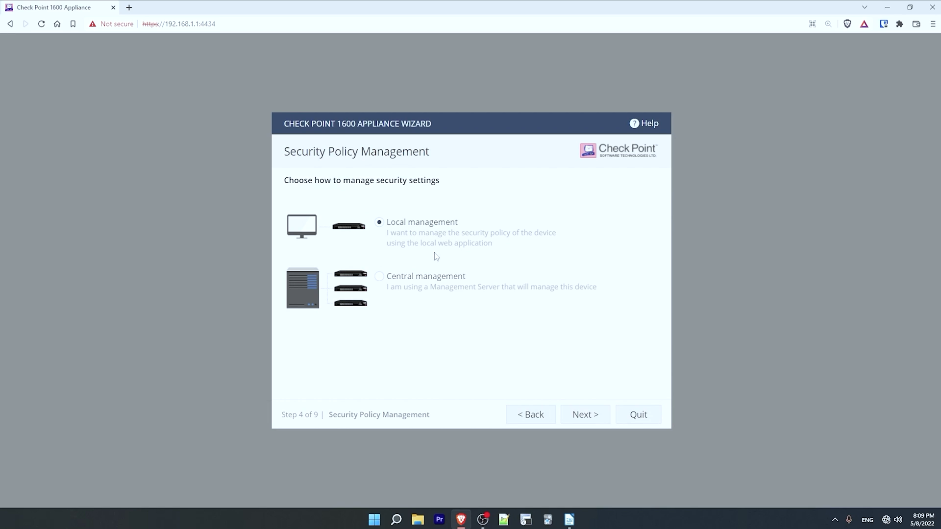
Keep Local management for the security policy and continue.
{"action": "left_click", "coordinate": [380, 222]}
{"action": "left_click", "coordinate": [597, 414]}
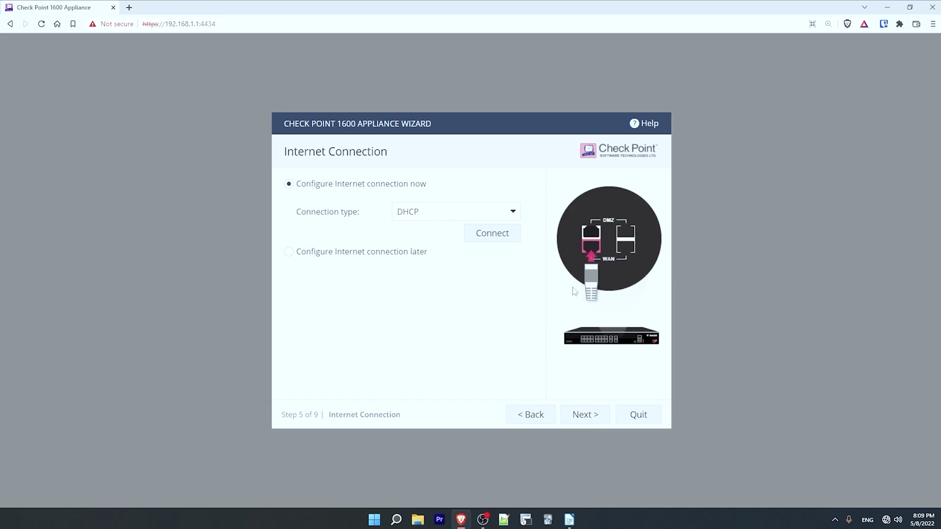
Choose 'Configure Internet connection later' and advance to Local Network.
{"action": "left_click", "coordinate": [296, 251]}
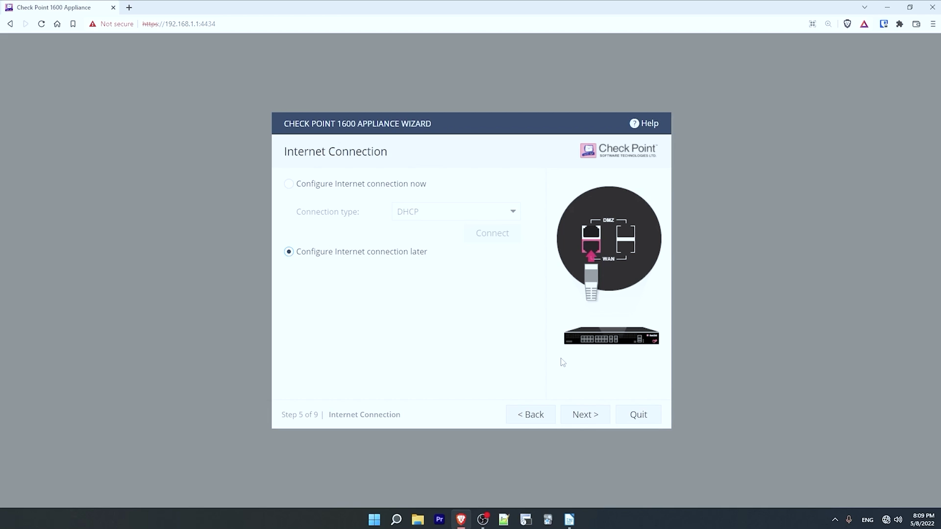
{"action": "left_click", "coordinate": [586, 417]}
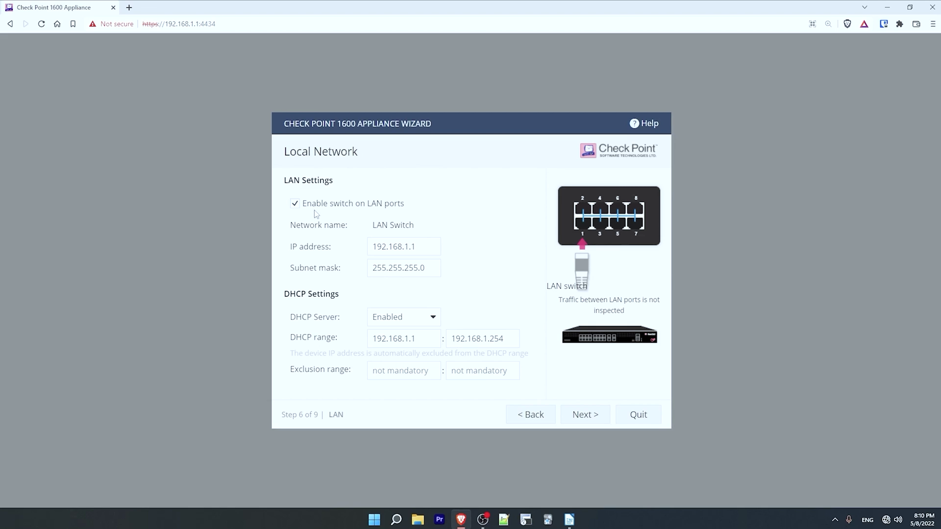
Disable the LAN port switch, start the DHCP range at 192.168.1.10, and submit.
{"action": "left_click", "coordinate": [295, 204]}
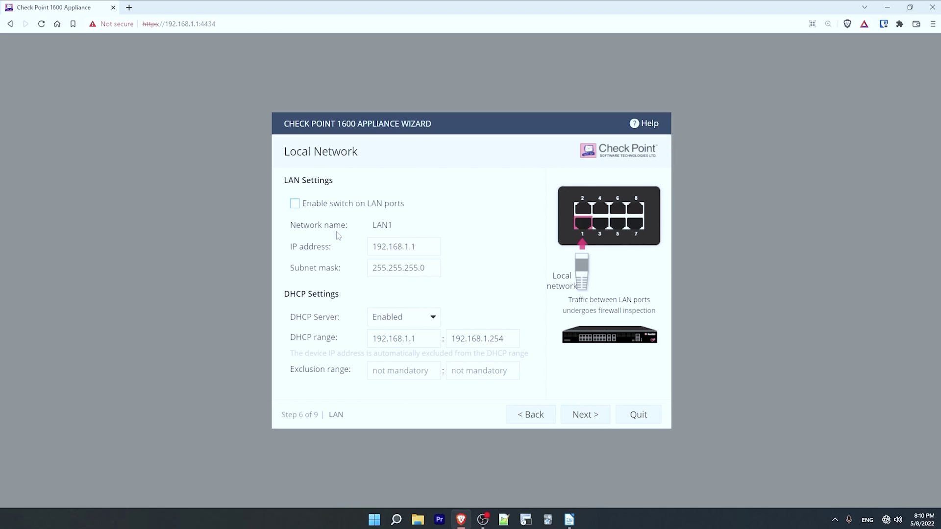
{"action": "left_click", "coordinate": [421, 249]}
{"action": "left_click", "coordinate": [427, 267]}
{"action": "left_click", "coordinate": [430, 341]}
{"action": "type", "text": "0"}
{"action": "left_click", "coordinate": [585, 414]}
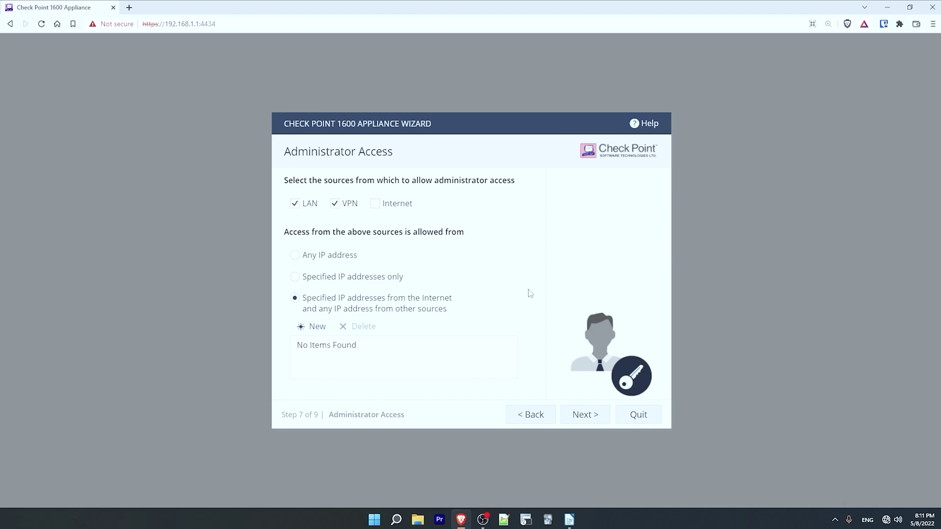
Accept LAN and VPN as administrator access sources and continue.
{"action": "left_click", "coordinate": [594, 416]}
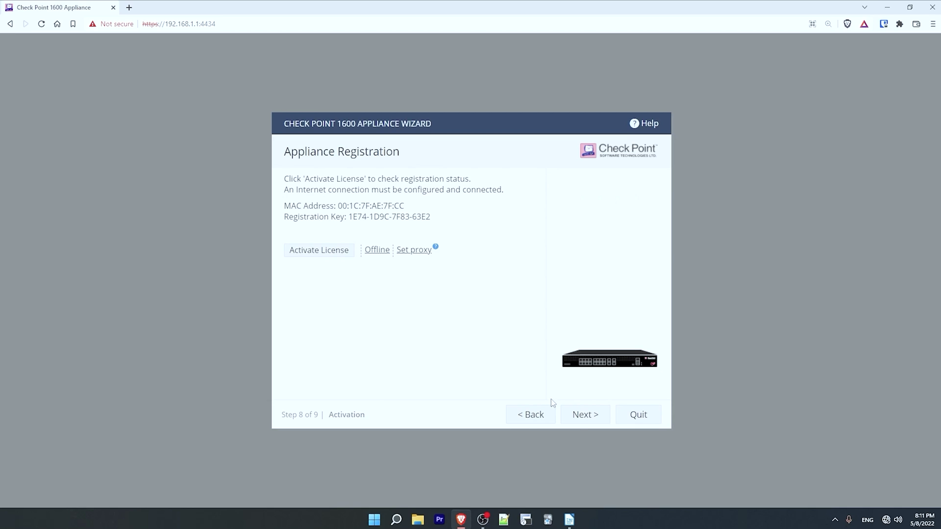
Skip license activation on the registration step and accept the trial license.
{"action": "left_click", "coordinate": [582, 415]}
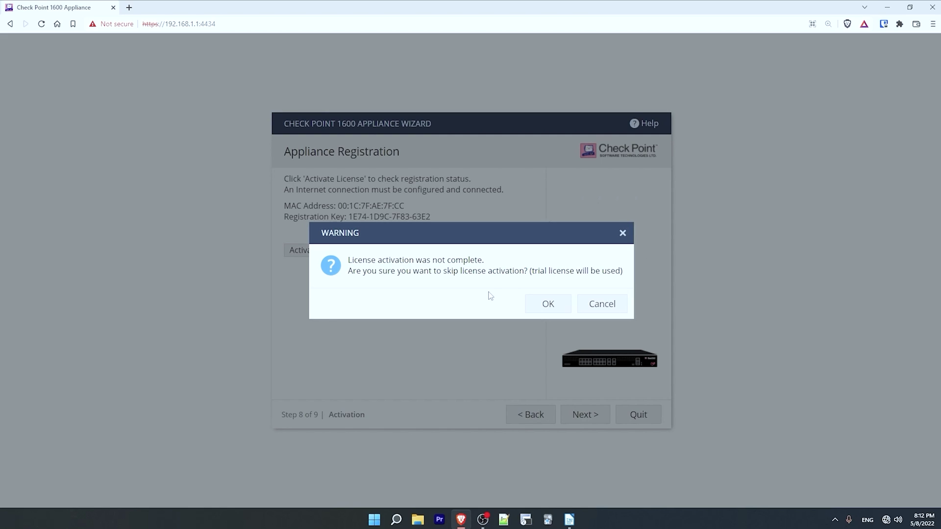
{"action": "left_click", "coordinate": [543, 304]}
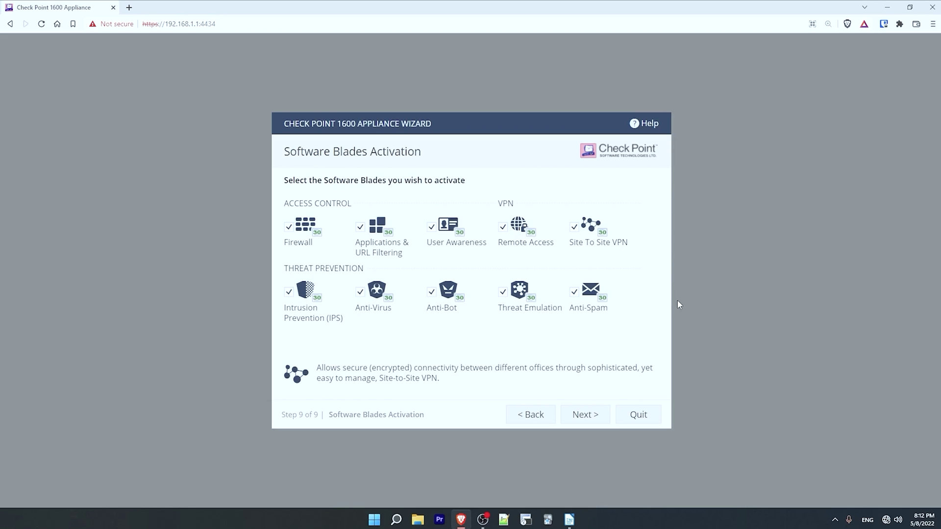
Activate all ten software blades and finish the first-time wizard.
{"action": "left_click", "coordinate": [594, 414]}
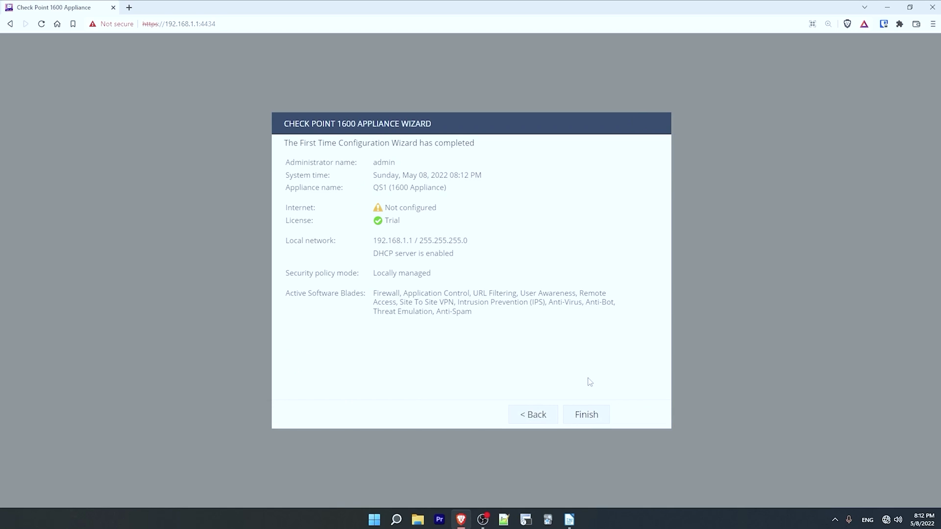
{"action": "left_click", "coordinate": [597, 422]}
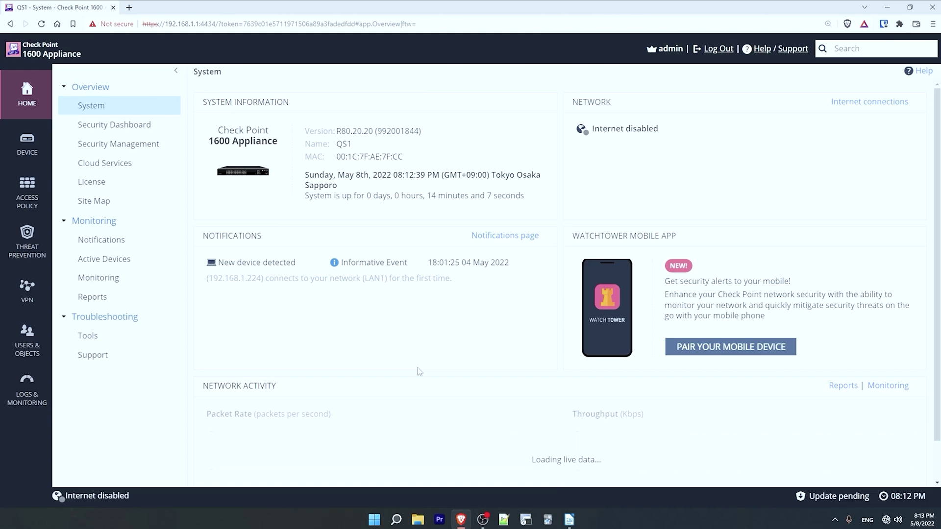
Go to Device > Local Network, then Advanced > High Availability.
{"action": "left_click", "coordinate": [28, 145]}
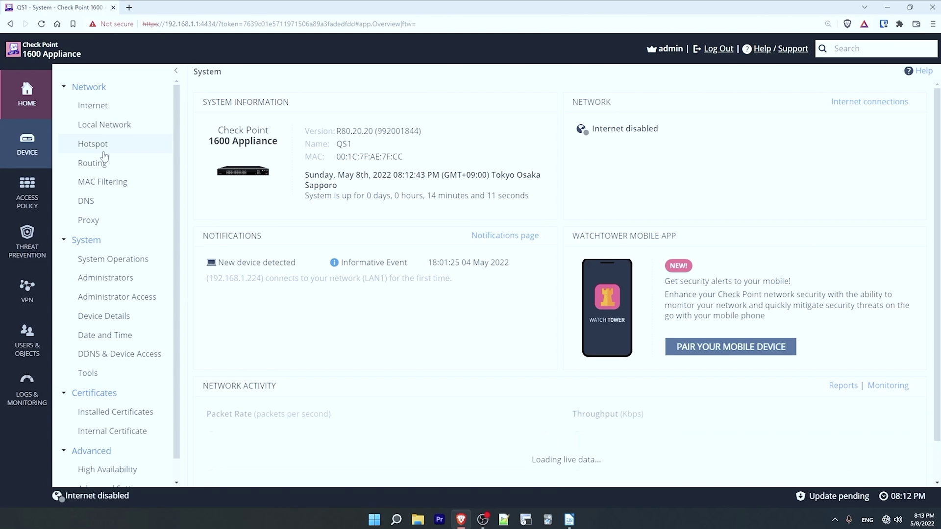
{"action": "left_click", "coordinate": [128, 127]}
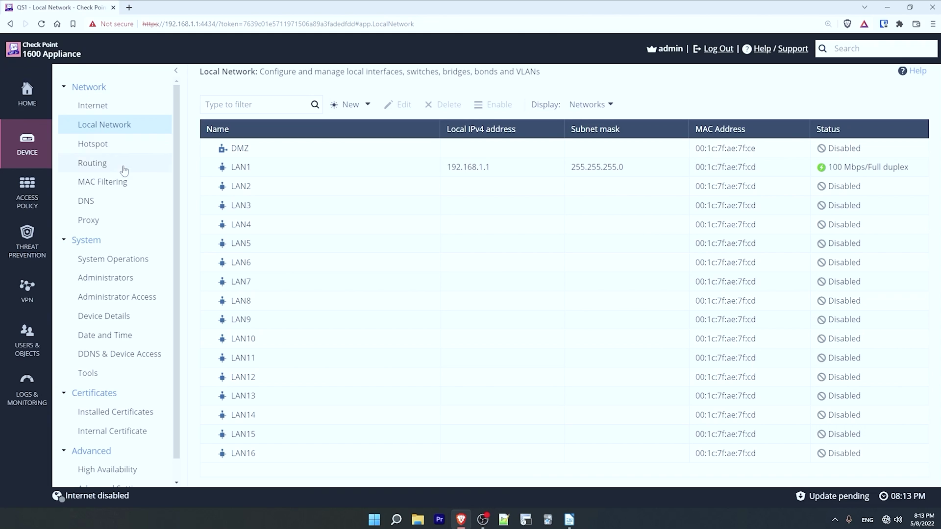
{"action": "scroll", "coordinate": [113, 403], "scroll_direction": "down", "scroll_amount": 1}
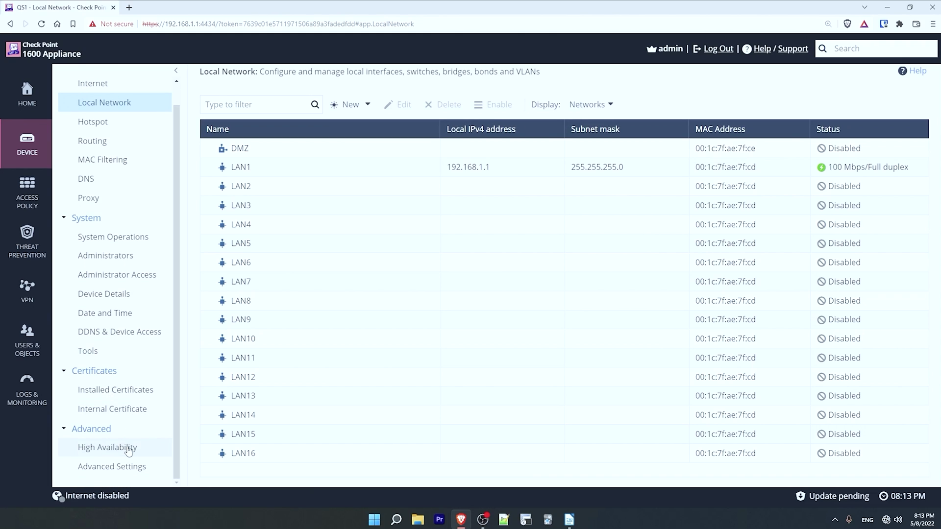
{"action": "left_click", "coordinate": [129, 451]}
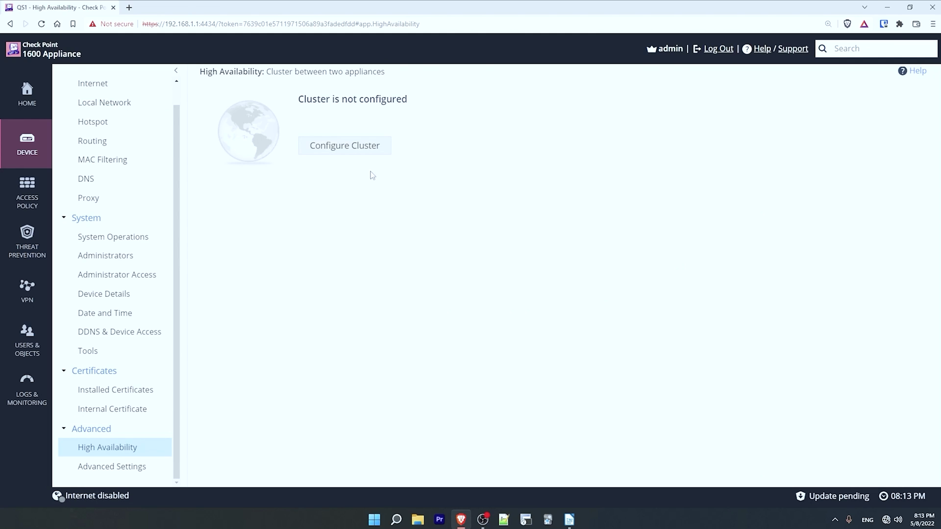
Start a new cluster with this appliance as the primary member in Gateway Priority.
{"action": "left_click", "coordinate": [372, 145]}
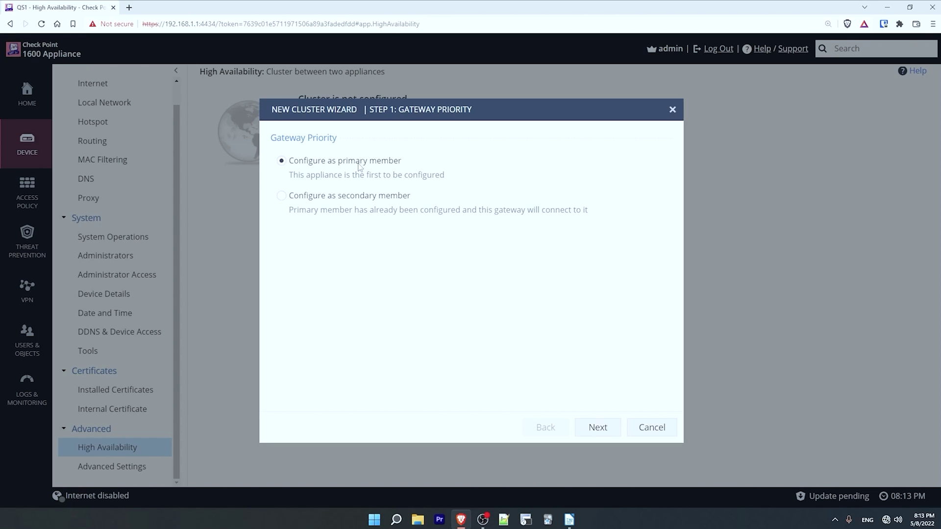
{"action": "left_click", "coordinate": [290, 198]}
{"action": "left_click", "coordinate": [599, 430]}
Set and confirm the SIC trust password, and keep LAN2 sync at 10.231.149.1/10.231.149.2.
{"action": "left_click", "coordinate": [423, 183]}
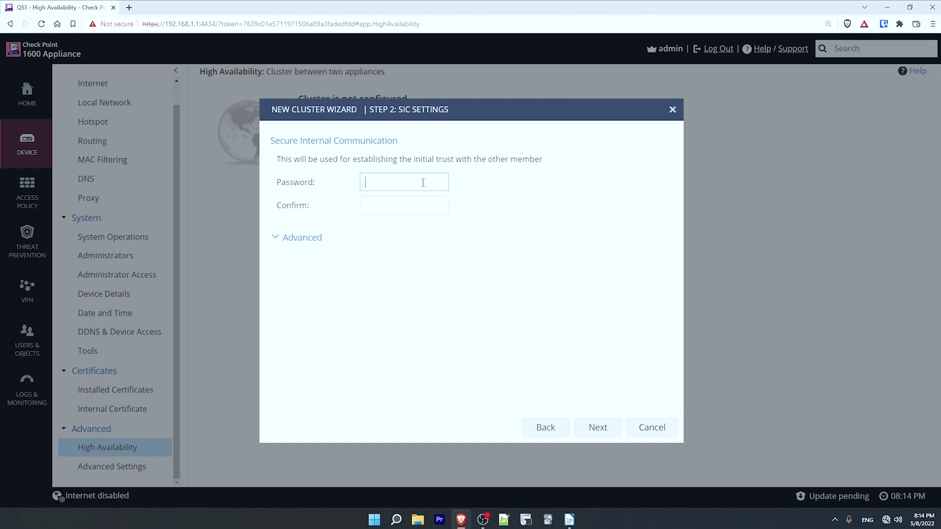
{"action": "type", "text": "•••••••••••"}
{"action": "key", "text": "Tab"}
{"action": "type", "text": "•••••••••••"}
{"action": "left_click", "coordinate": [406, 280]}
{"action": "left_click", "coordinate": [285, 238]}
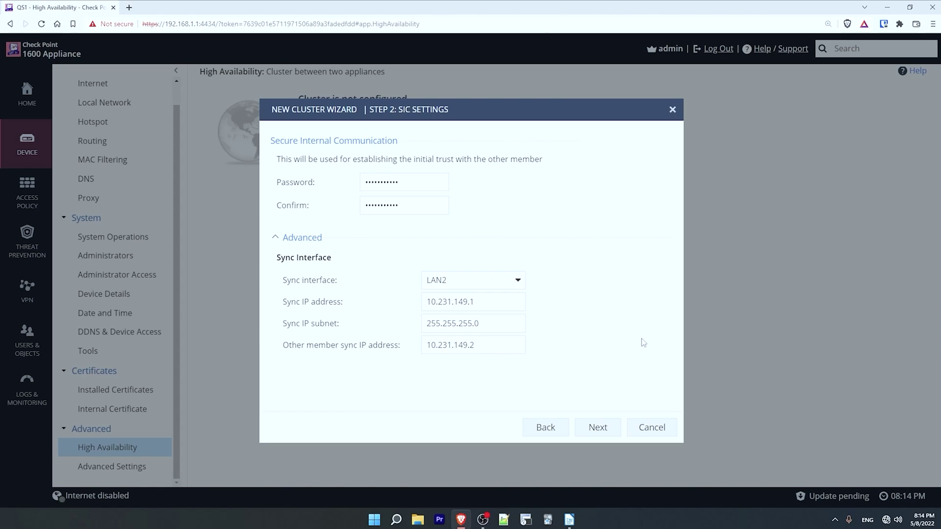
{"action": "left_click", "coordinate": [608, 427]}
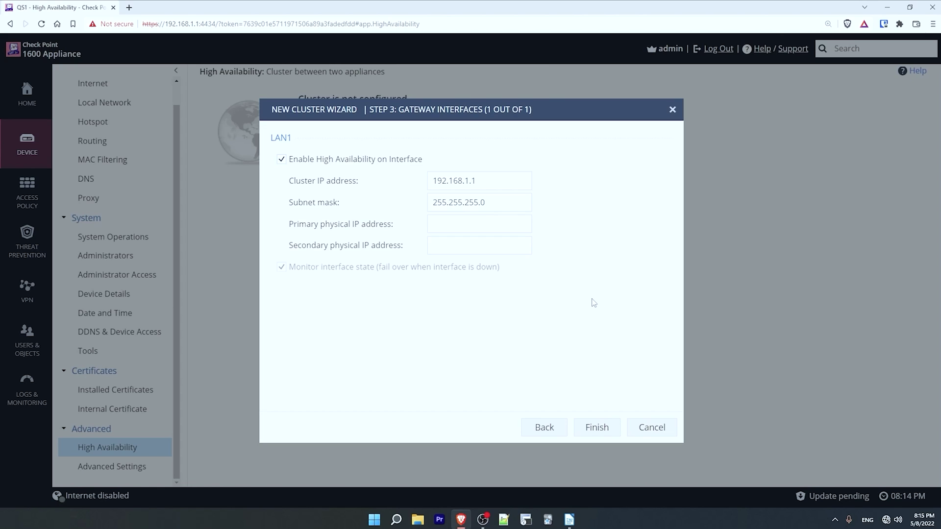
Give LAN1 primary physical IP 192.168.1.2 and secondary 192.168.1.3, then finish the wizard.
{"action": "left_click_drag", "start_coordinate": [510, 178], "coordinate": [418, 174]}
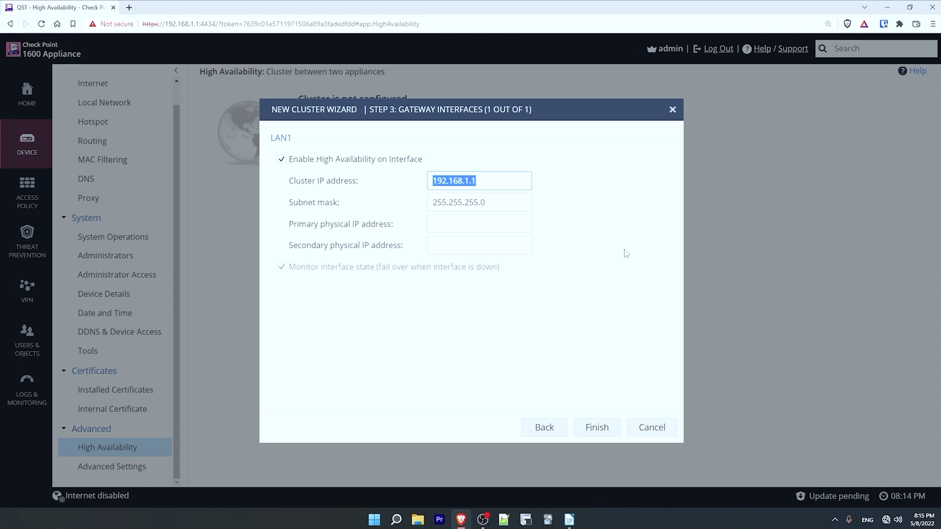
{"action": "left_click", "coordinate": [499, 228]}
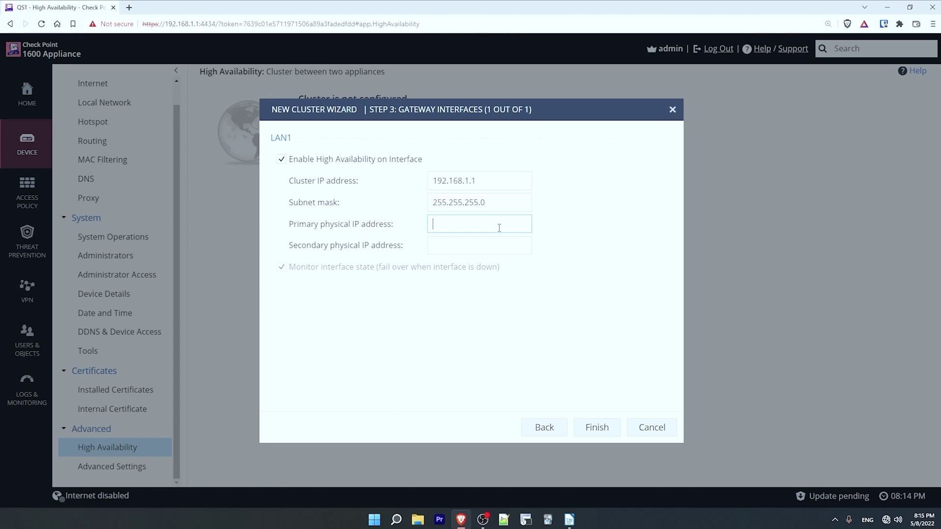
{"action": "type", "text": "192.168"}
{"action": "key", "text": "BackSpace"}
{"action": "key", "text": "BackSpace"}
{"action": "key", "text": "BackSpace"}
{"action": "type", "text": "168.1.2"}
{"action": "left_click", "coordinate": [494, 248]}
{"action": "type", "text": "192.168.1."}
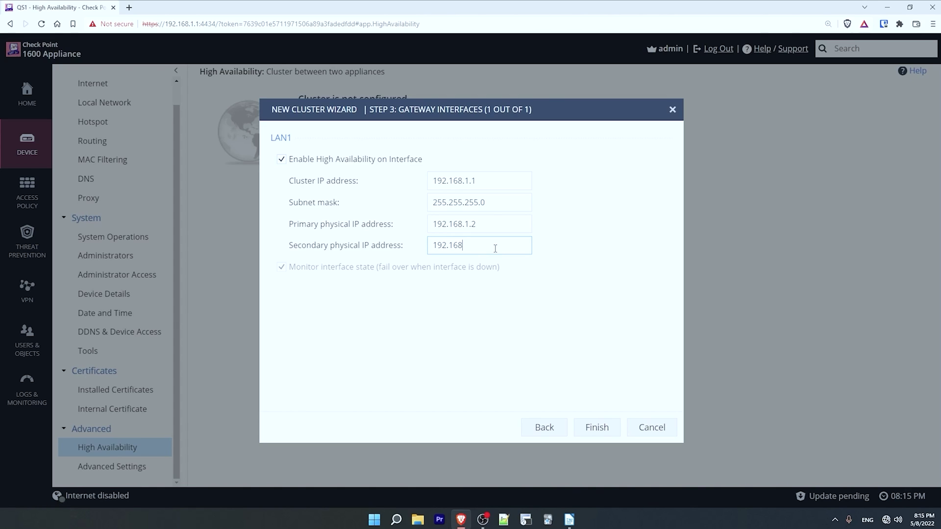
{"action": "type", "text": "3"}
{"action": "left_click", "coordinate": [596, 430]}
{"action": "left_click", "coordinate": [595, 429]}
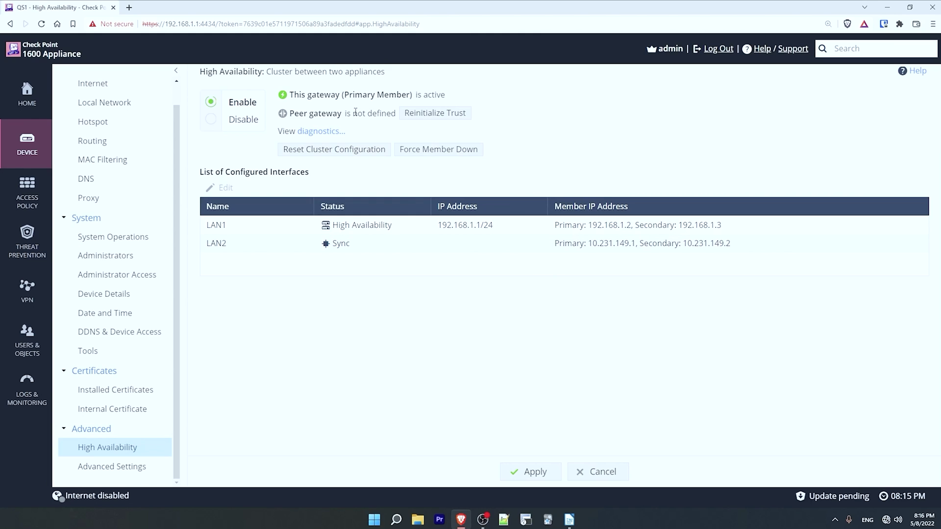
{"action": "left_click_drag", "start_coordinate": [294, 95], "coordinate": [446, 95]}
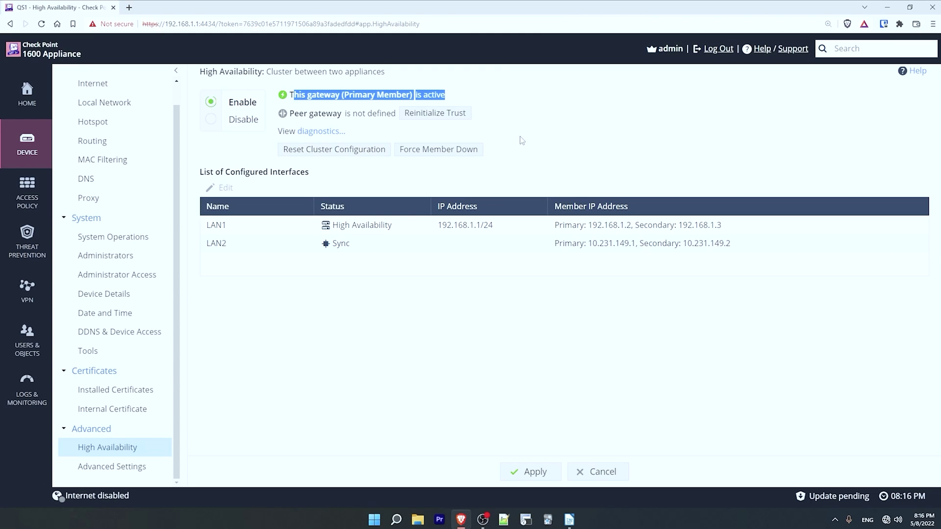
{"action": "left_click_drag", "start_coordinate": [294, 113], "coordinate": [351, 114]}
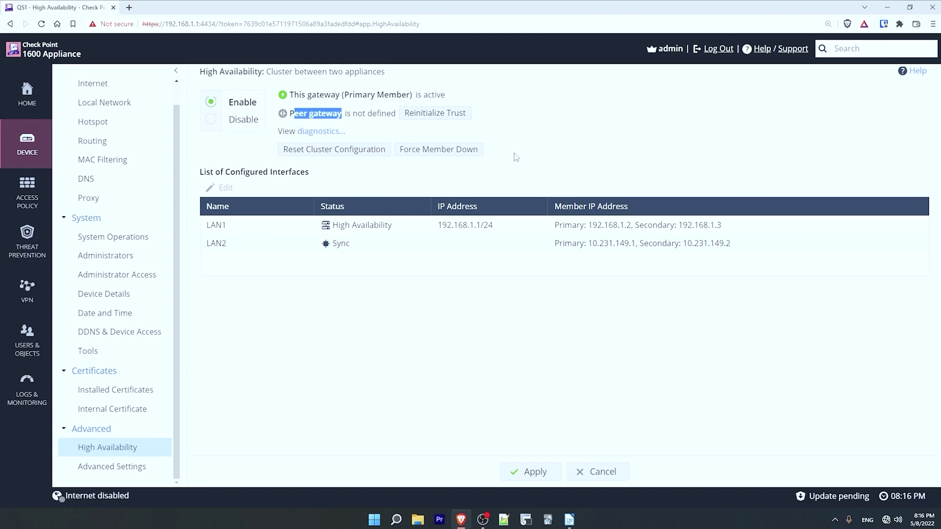
{"action": "left_click", "coordinate": [599, 162]}
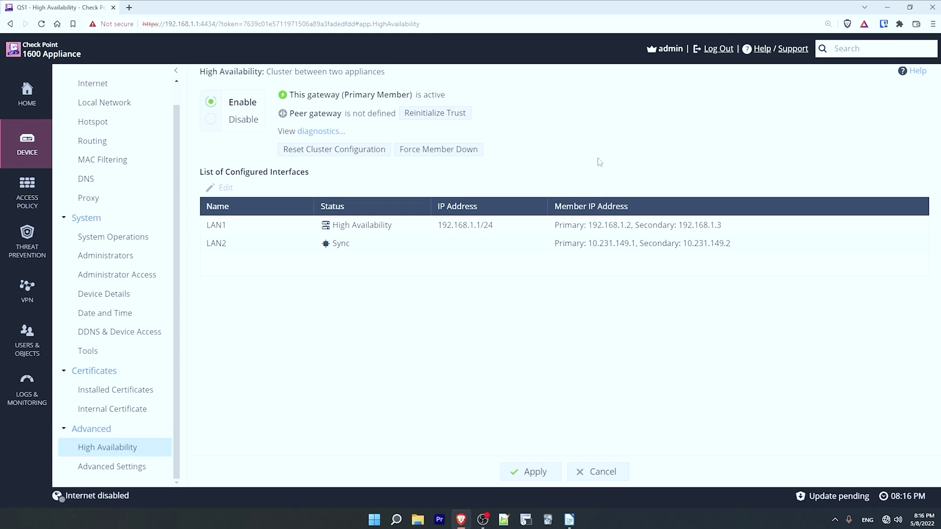